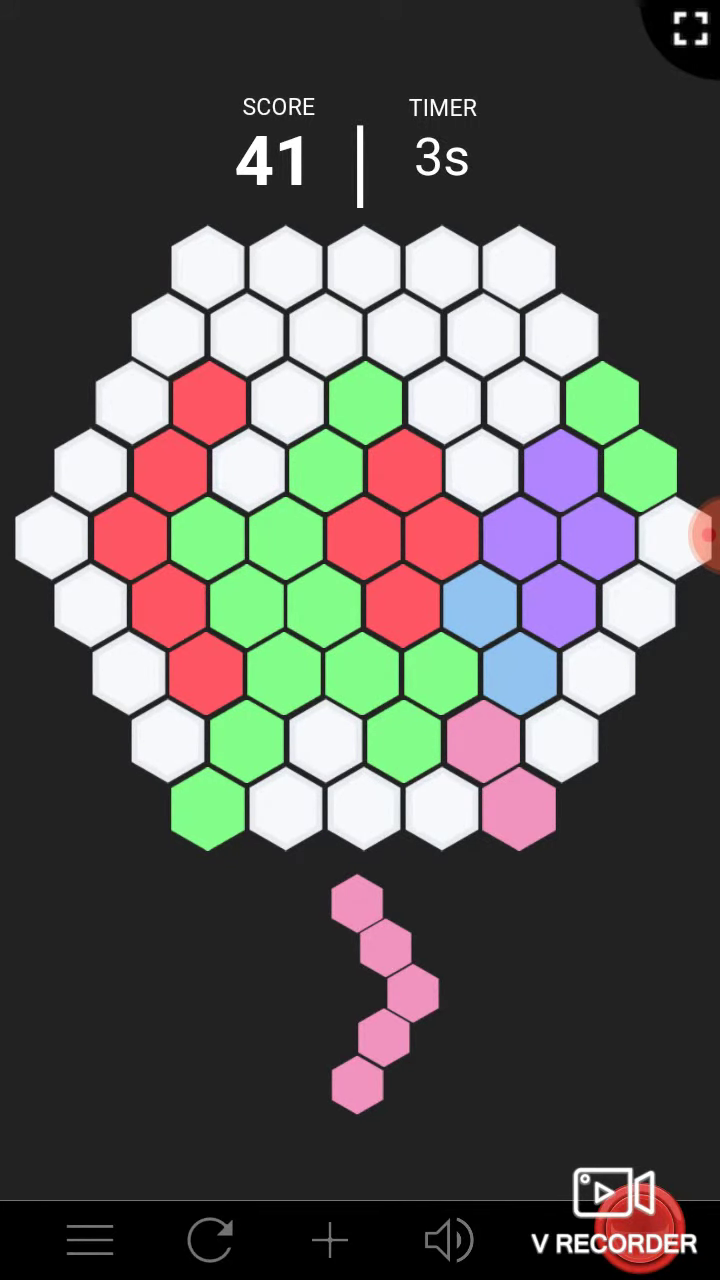
Step: Skip past the hexagon puzzle round, which scored 41, to Flappy Bird
left_click_drag(600, 640, 100, 640)
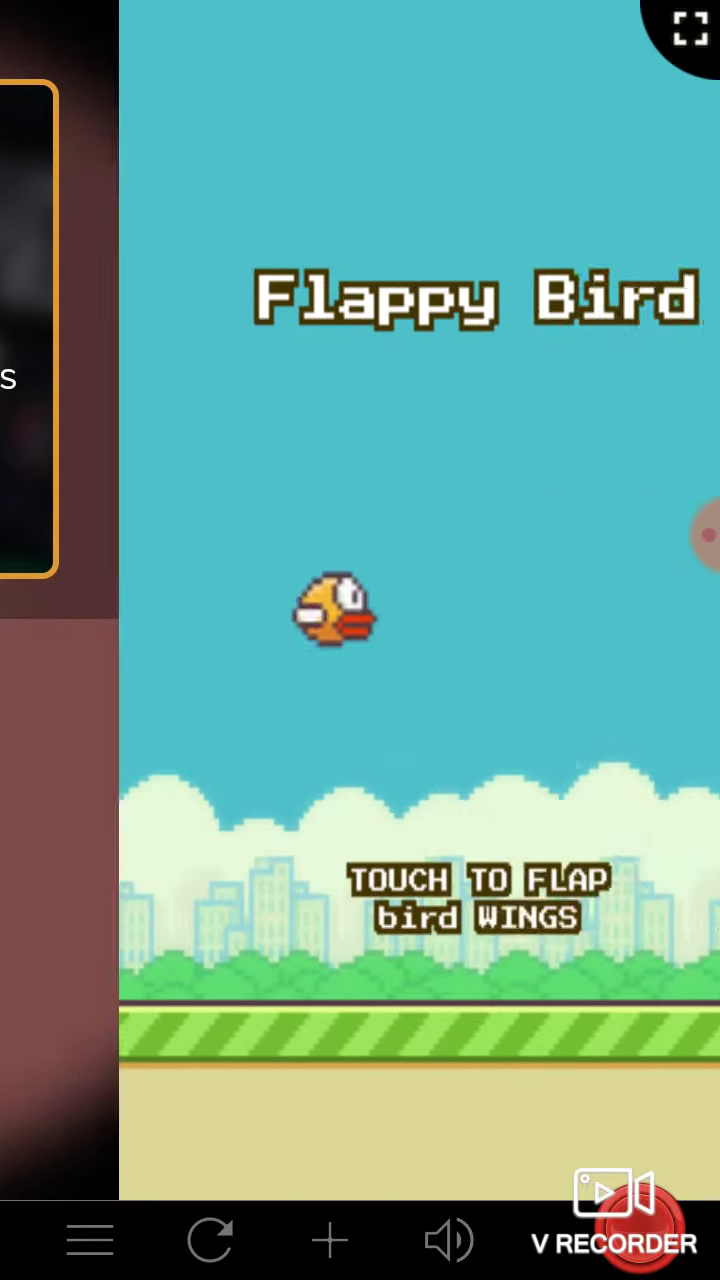
Step: Play two Flappy Bird rounds, each ending in game over at score 1
left_click(360, 640)
left_click(360, 640)
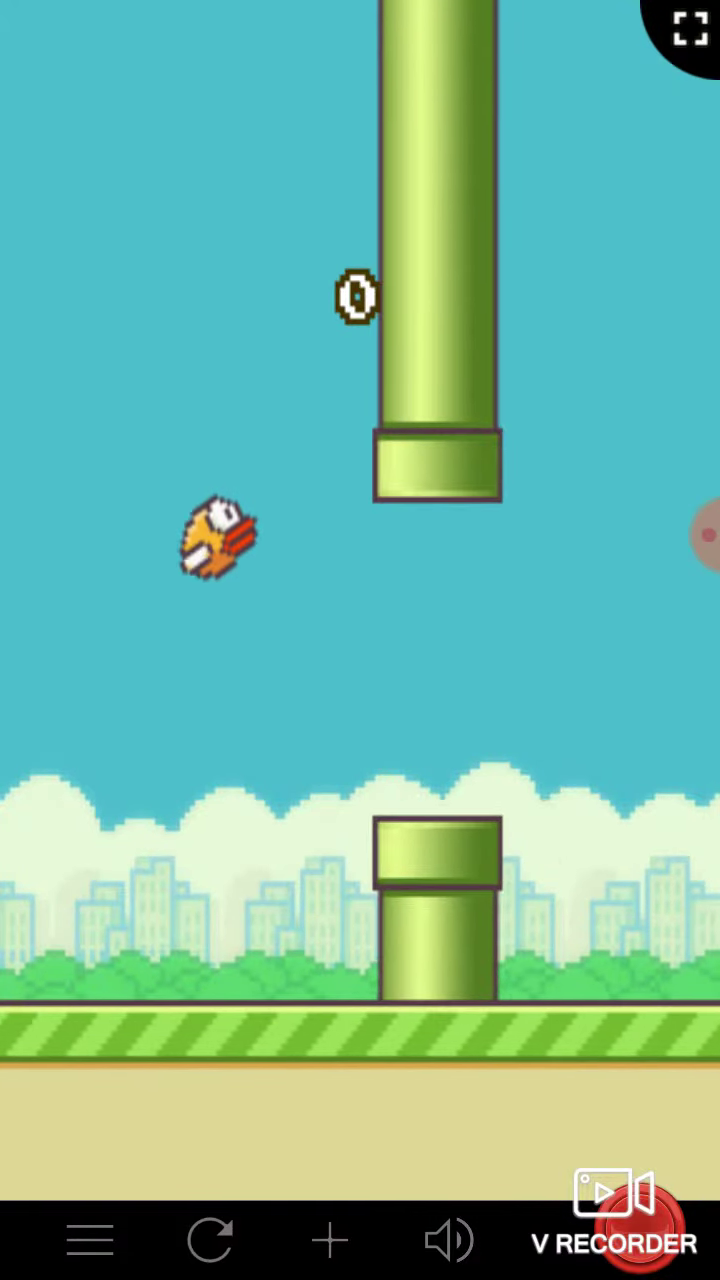
left_click(360, 640)
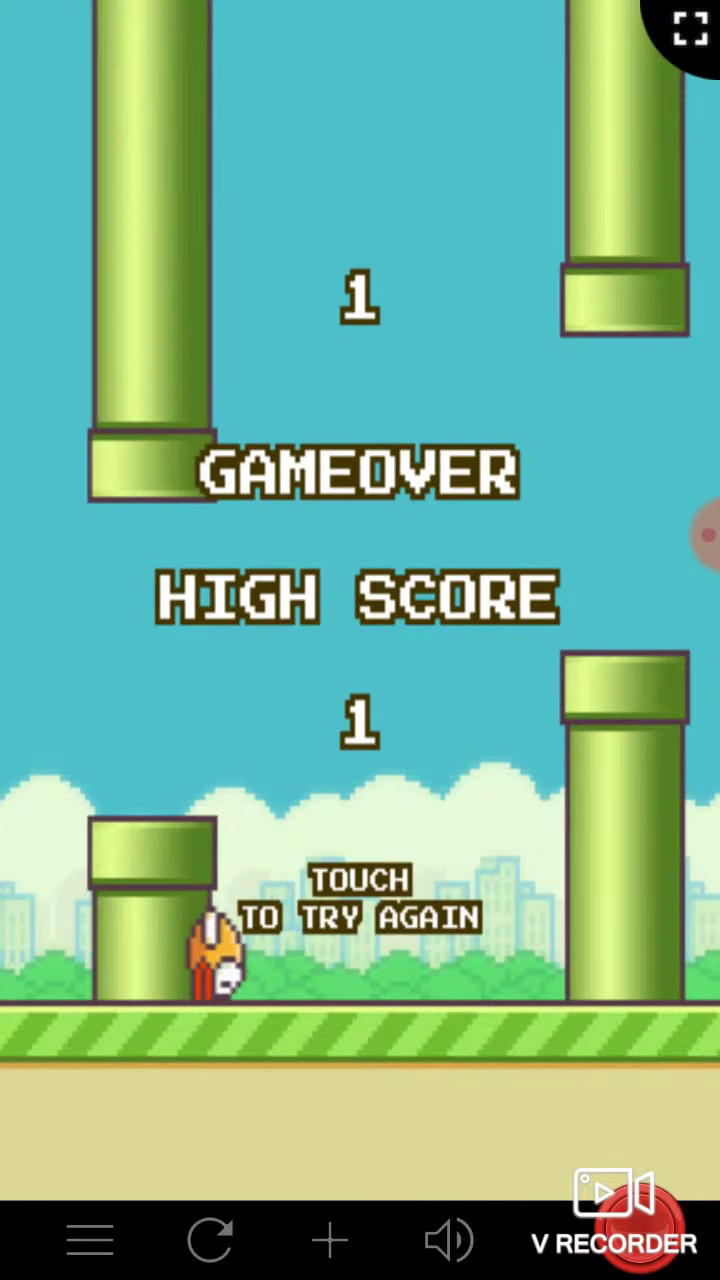
left_click(360, 640)
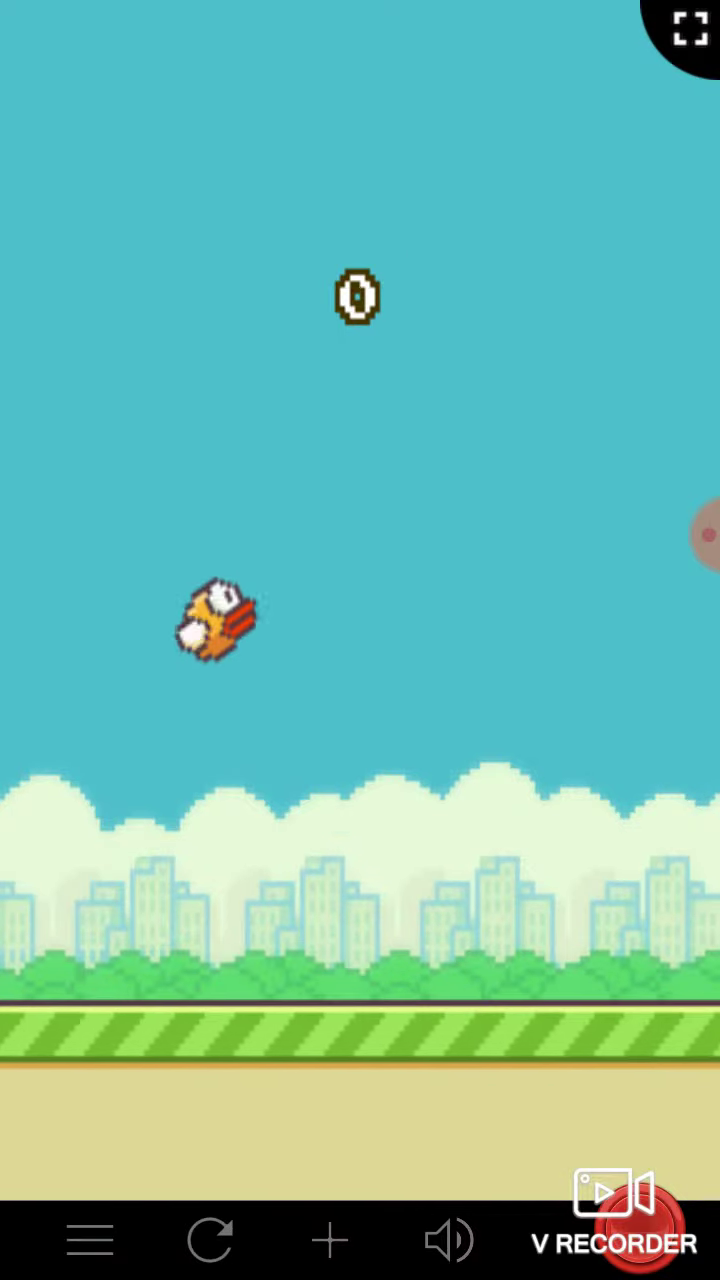
left_click(360, 640)
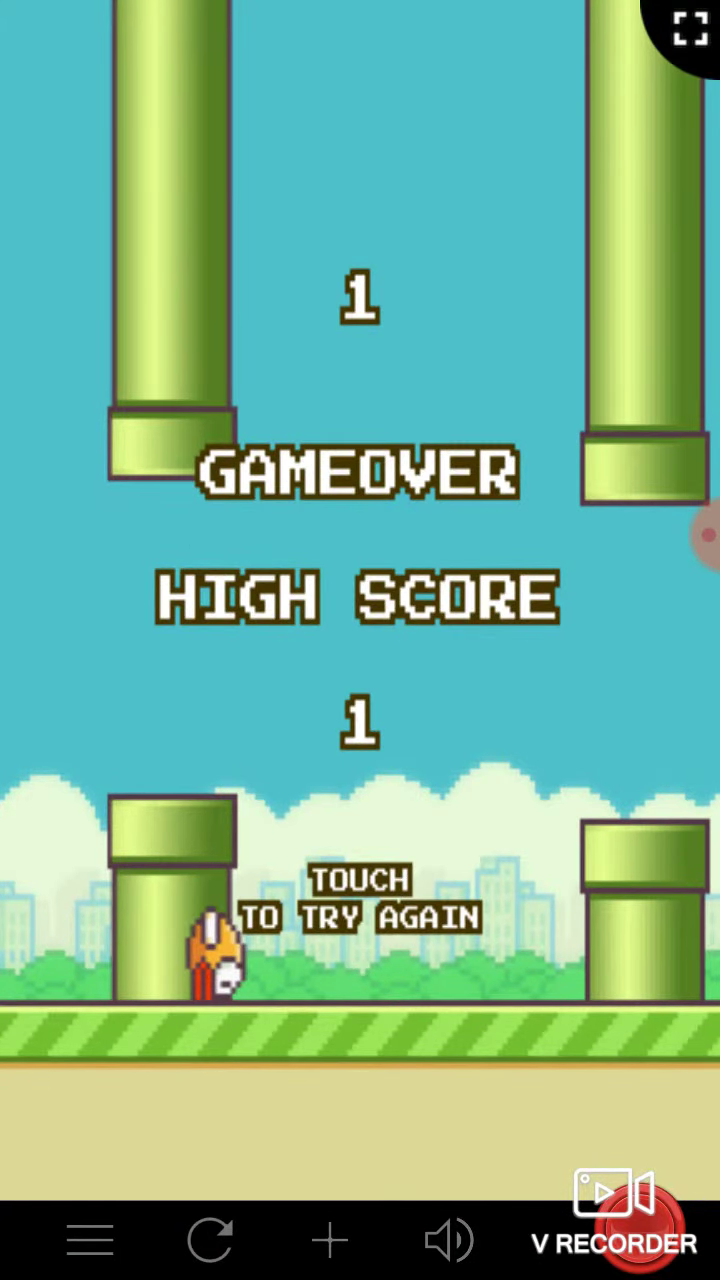
Step: Move on from Flappy Bird to the next game, Snake vs Blocks
left_click(210, 1240)
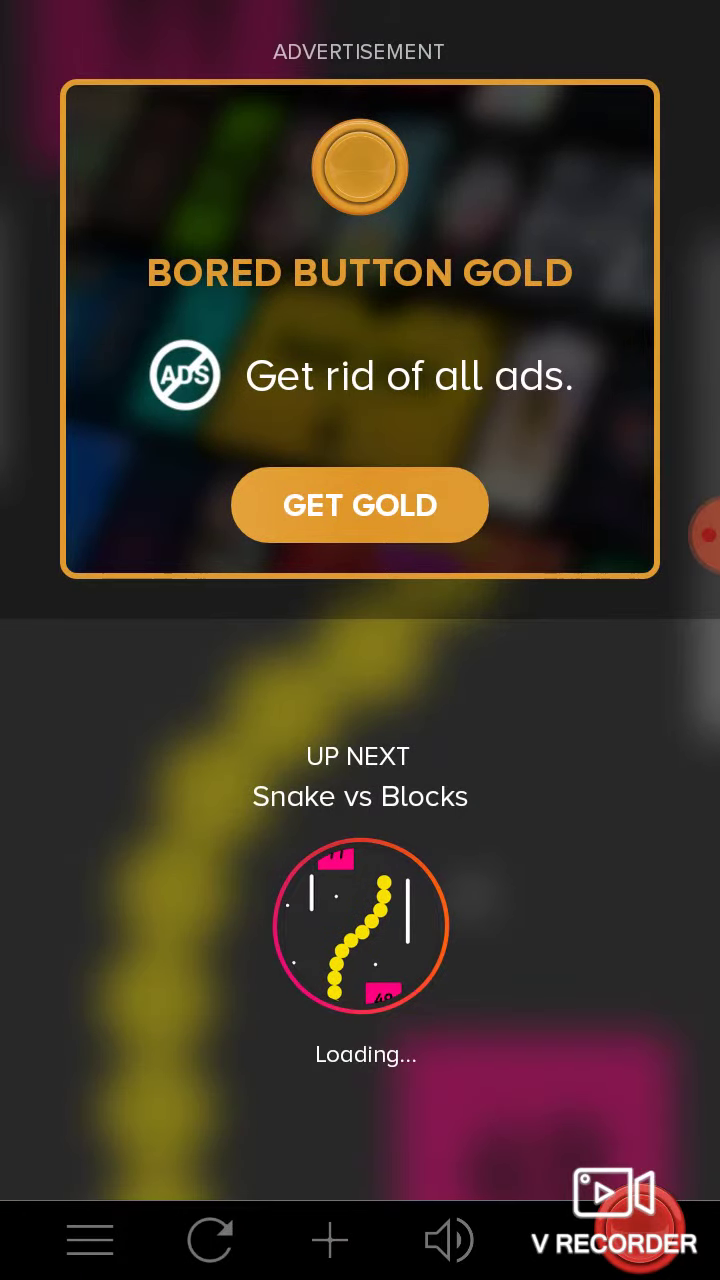